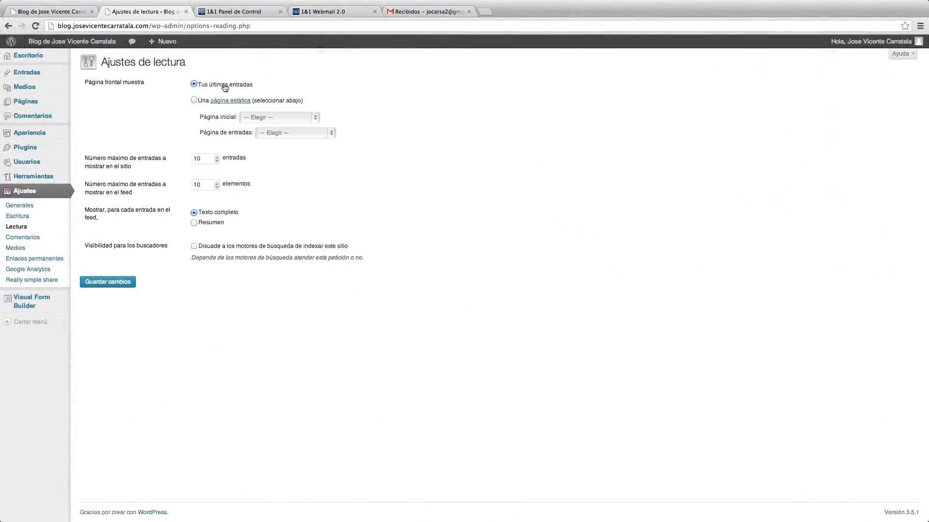
Review the posts listed on the blog's public front page and return to the reading settings
{"action": "left_click", "coordinate": [33, 2]}
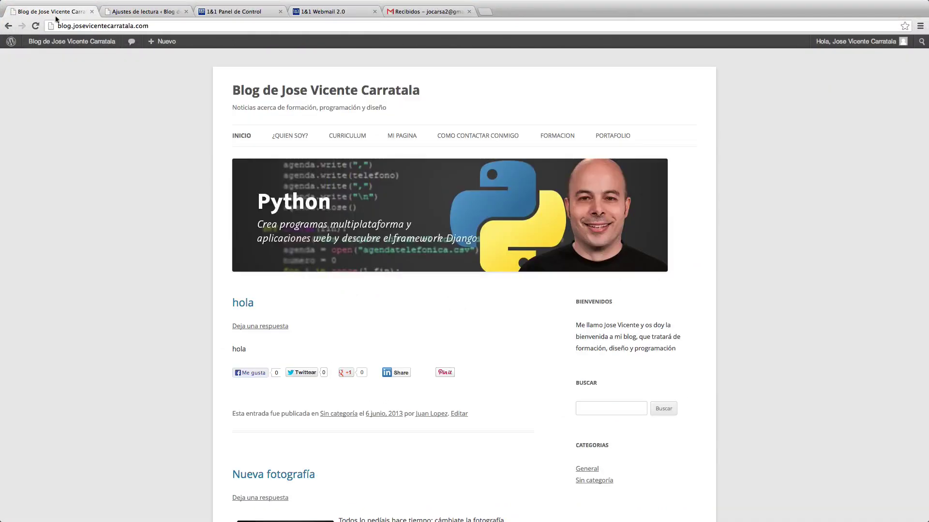
{"action": "left_click", "coordinate": [241, 90]}
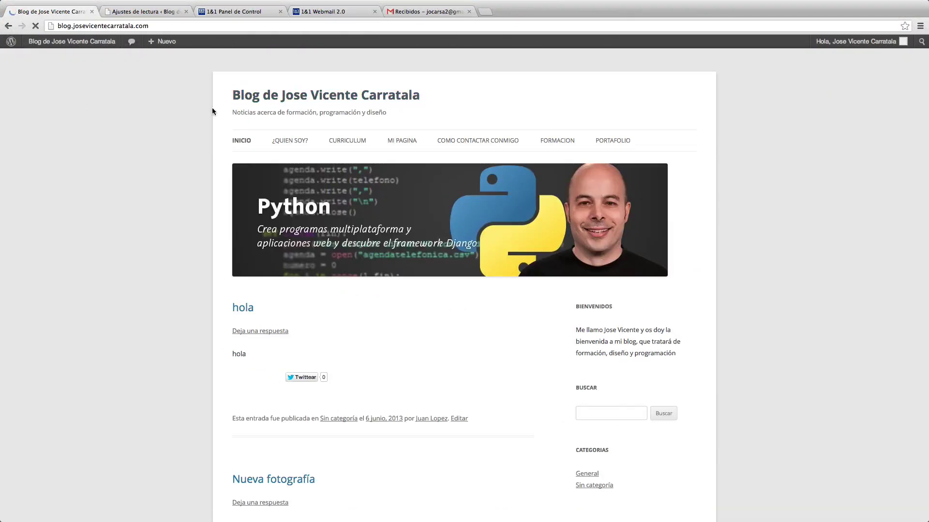
{"action": "scroll", "coordinate": [208, 179], "scroll_direction": "down", "scroll_amount": 15}
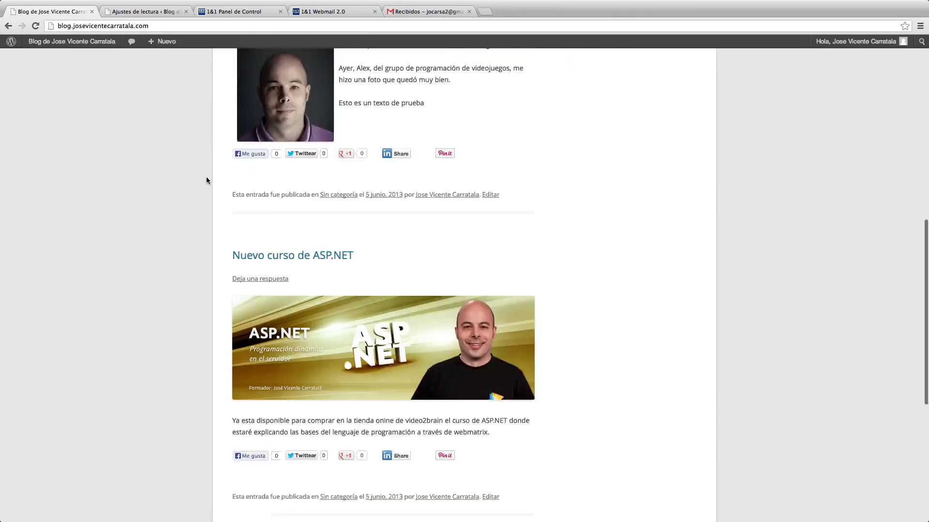
{"action": "scroll", "coordinate": [207, 177], "scroll_direction": "up", "scroll_amount": 15}
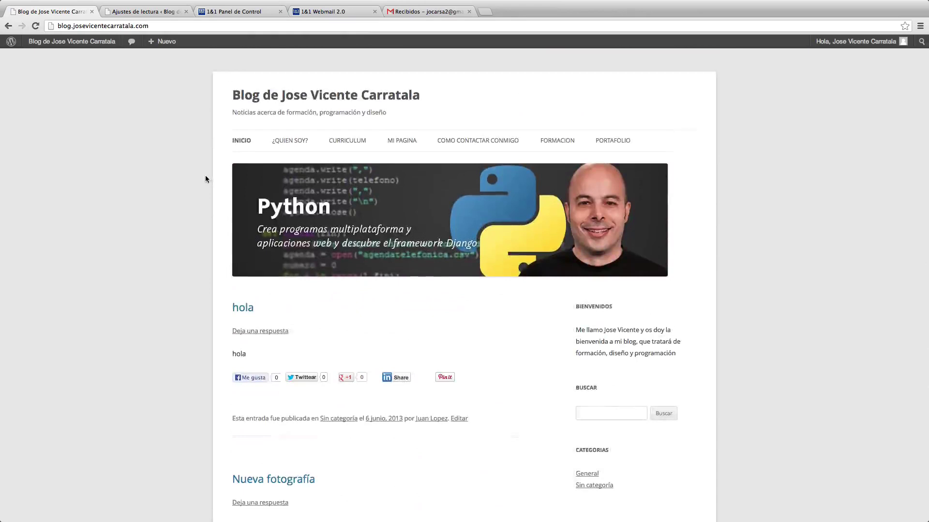
{"action": "scroll", "coordinate": [196, 182], "scroll_direction": "down", "scroll_amount": 5}
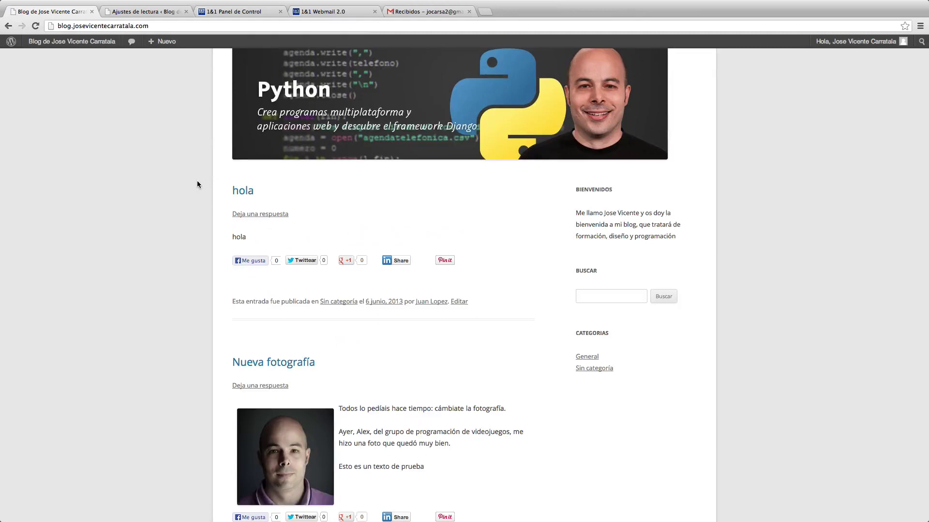
{"action": "scroll", "coordinate": [196, 181], "scroll_direction": "up", "scroll_amount": 5}
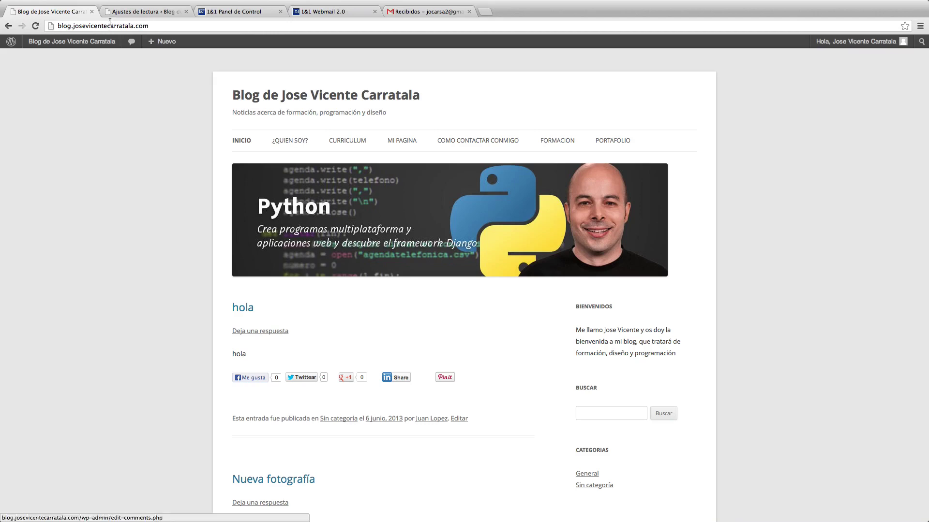
{"action": "key", "text": "ctrl+Tab"}
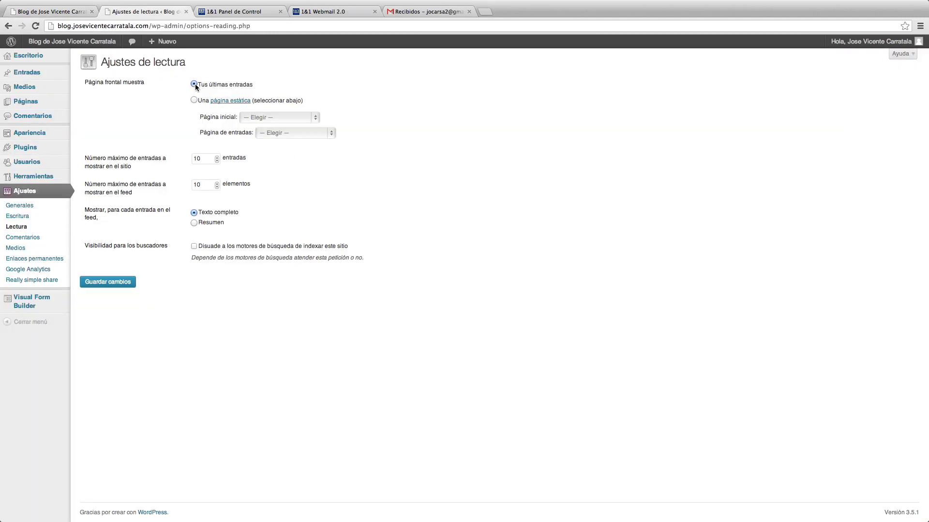
Try a static page as the front page, look through its page choices, and restore Tus últimas entradas
{"action": "left_click", "coordinate": [194, 100]}
{"action": "left_click", "coordinate": [312, 118]}
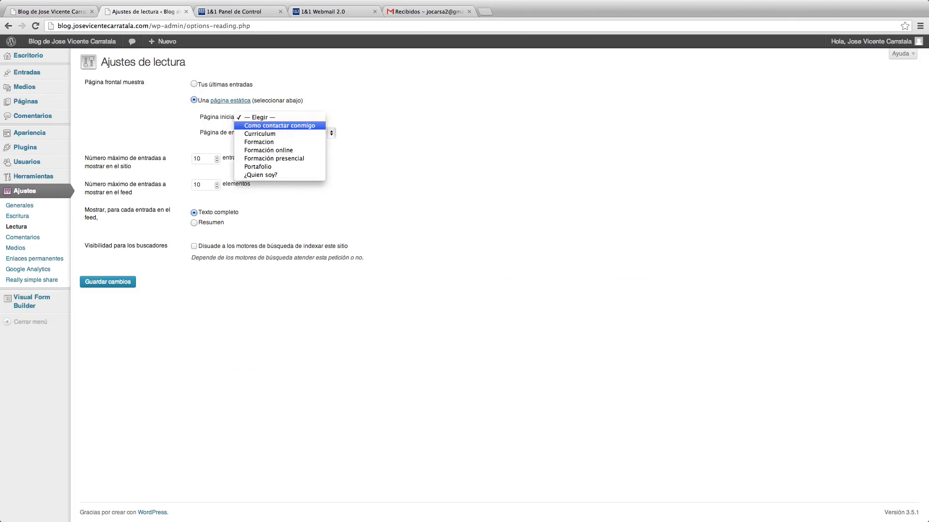
{"action": "left_click", "coordinate": [360, 128]}
{"action": "left_click", "coordinate": [329, 133]}
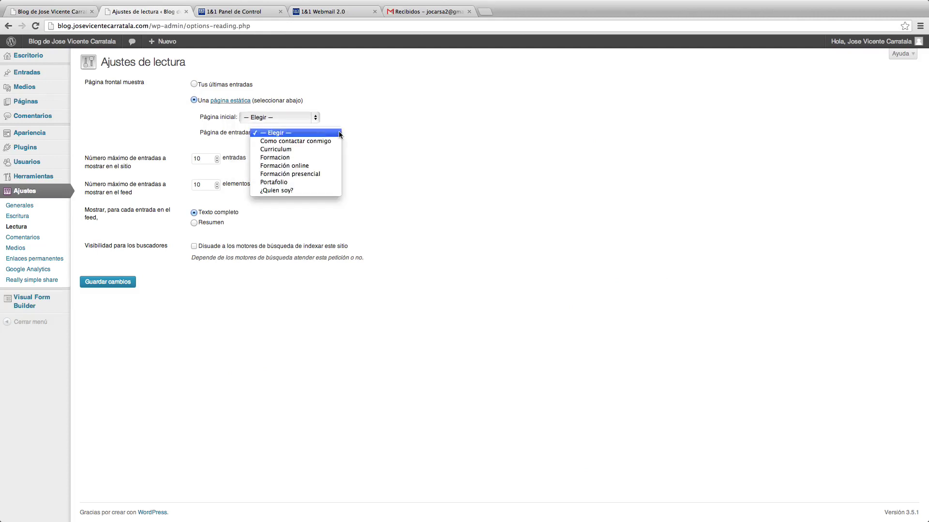
{"action": "left_click", "coordinate": [410, 124]}
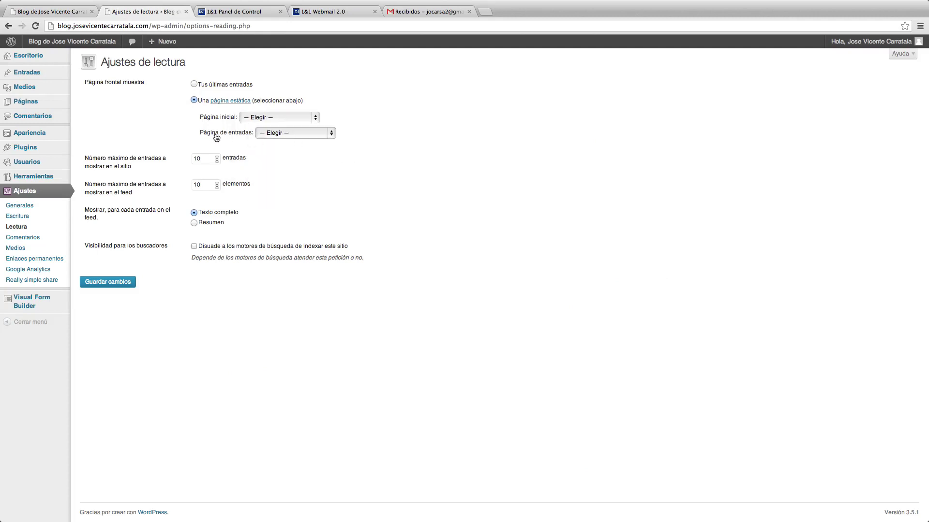
{"action": "left_click", "coordinate": [282, 134]}
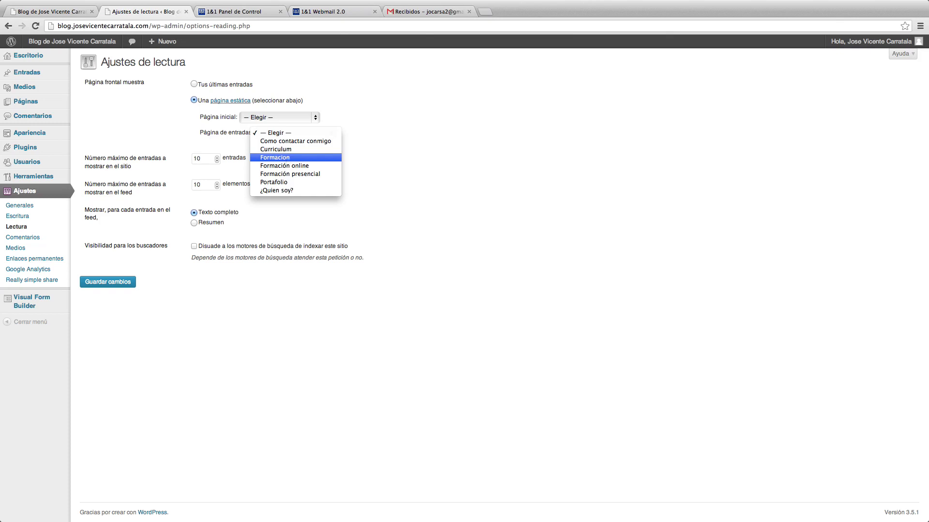
{"action": "left_click", "coordinate": [192, 101]}
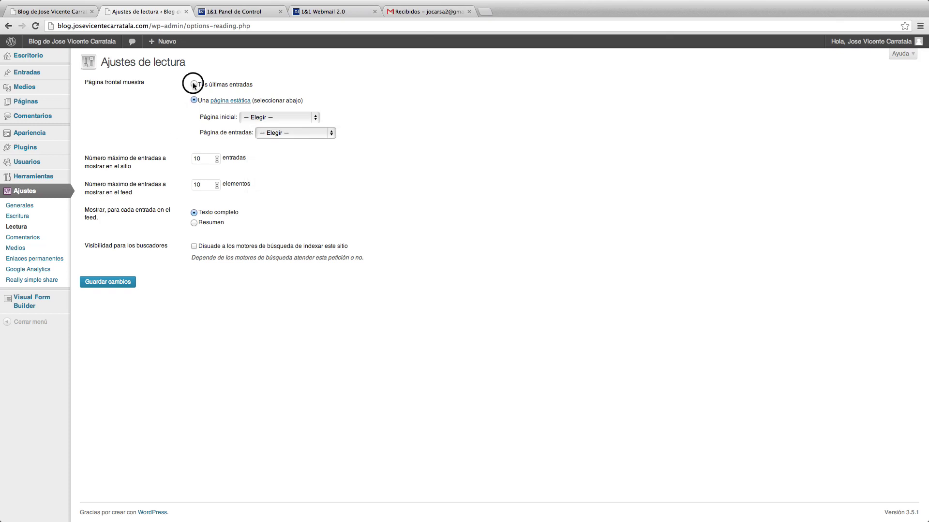
{"action": "left_click", "coordinate": [193, 85]}
Set the maximum number of entries shown on the site and of items shown in the feed to 100 each
{"action": "left_click", "coordinate": [206, 161]}
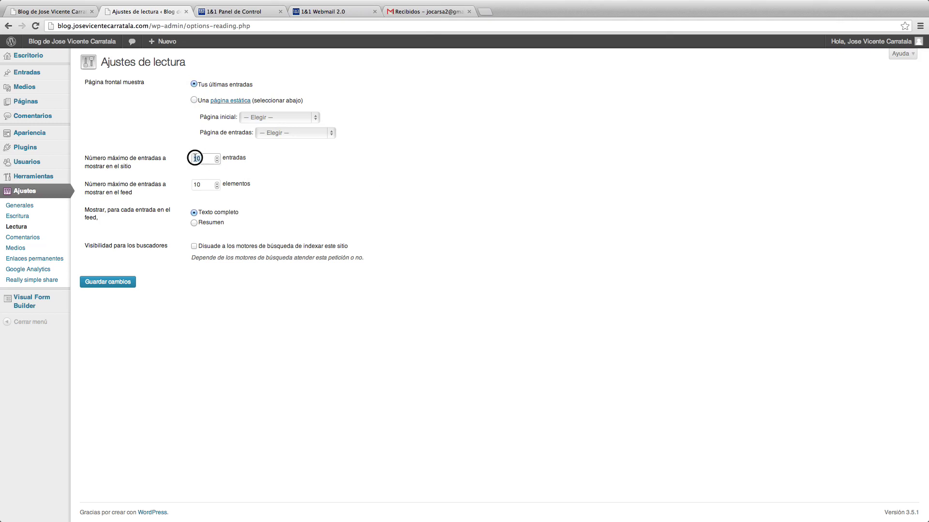
{"action": "key", "text": "Tab"}
{"action": "key", "text": "shift+Tab"}
{"action": "key", "text": "Tab"}
{"action": "left_click", "coordinate": [212, 159]}
{"action": "type", "text": "0"}
{"action": "left_click", "coordinate": [207, 185]}
{"action": "type", "text": "0"}
Check the post list on the blog's front page, and save the reading settings
{"action": "left_click", "coordinate": [66, 13]}
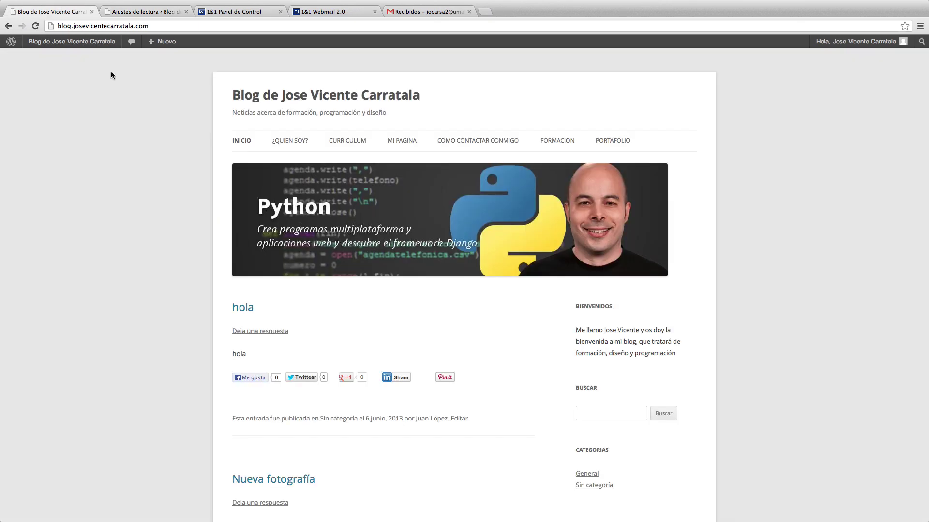
{"action": "scroll", "coordinate": [152, 127], "scroll_direction": "down", "scroll_amount": 10}
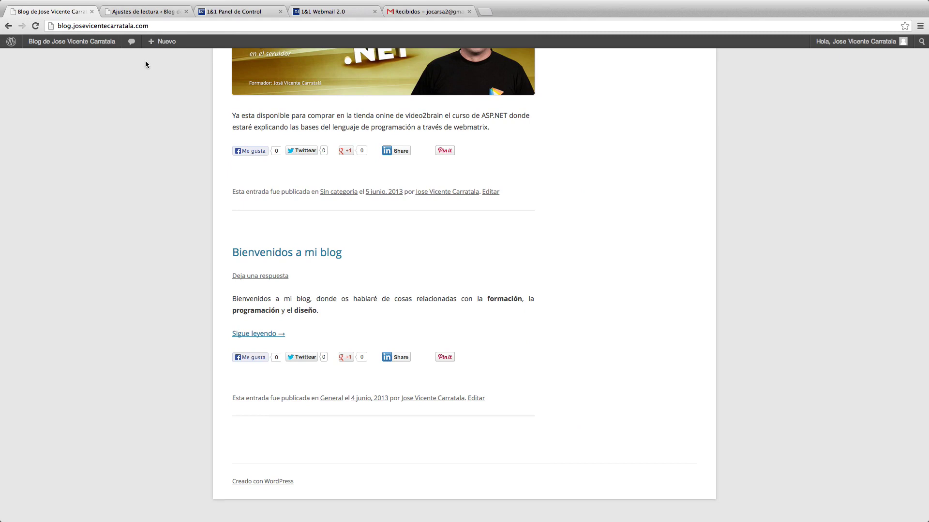
{"action": "left_click", "coordinate": [130, 12]}
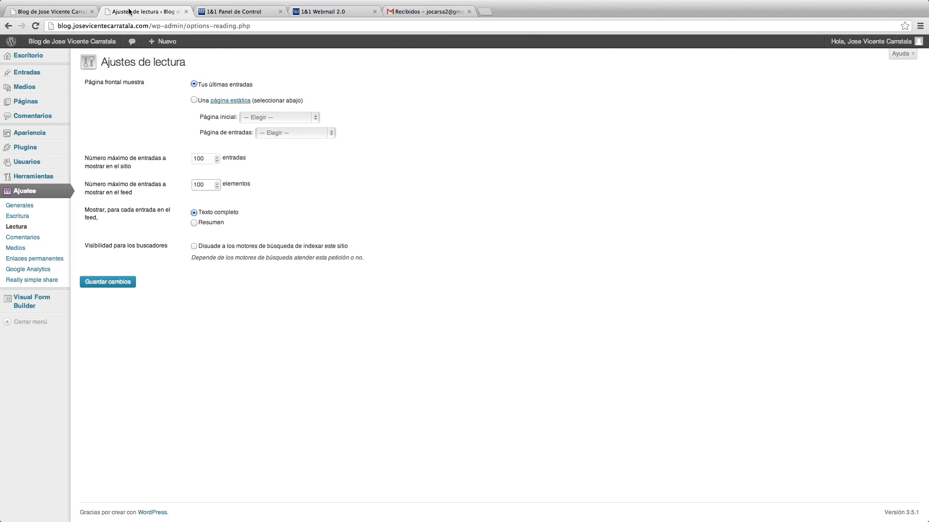
{"action": "left_click", "coordinate": [122, 282]}
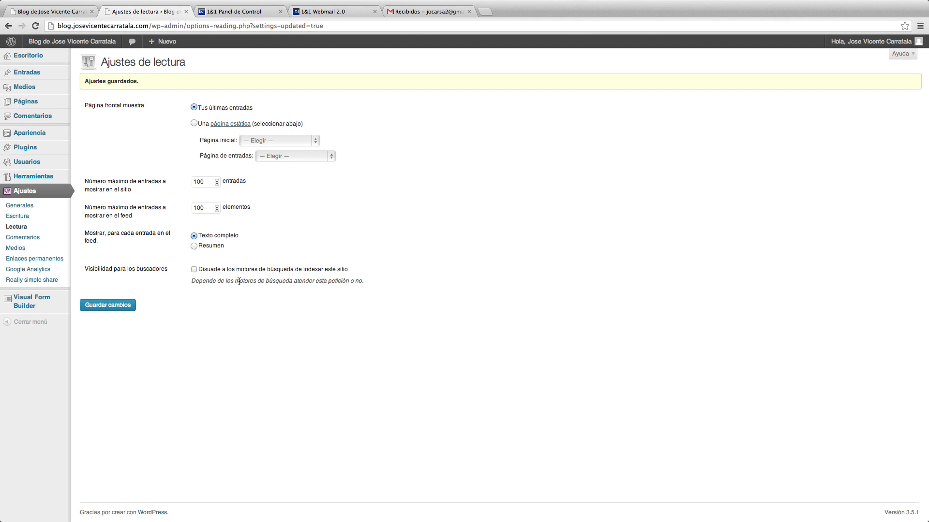
{"action": "left_click_drag", "start_coordinate": [192, 282], "coordinate": [363, 283]}
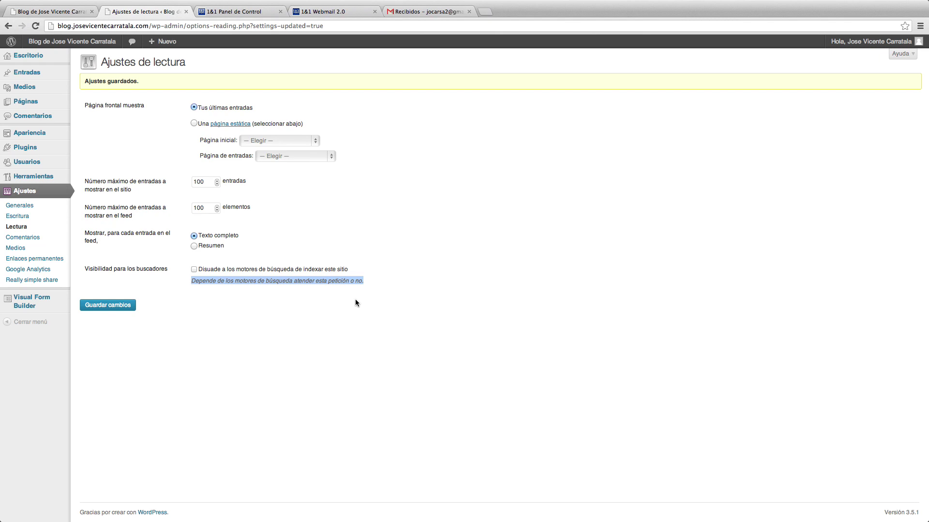
In the comment settings, order comments with más recientes first and require an administrator to approve each comment
{"action": "left_click", "coordinate": [17, 238]}
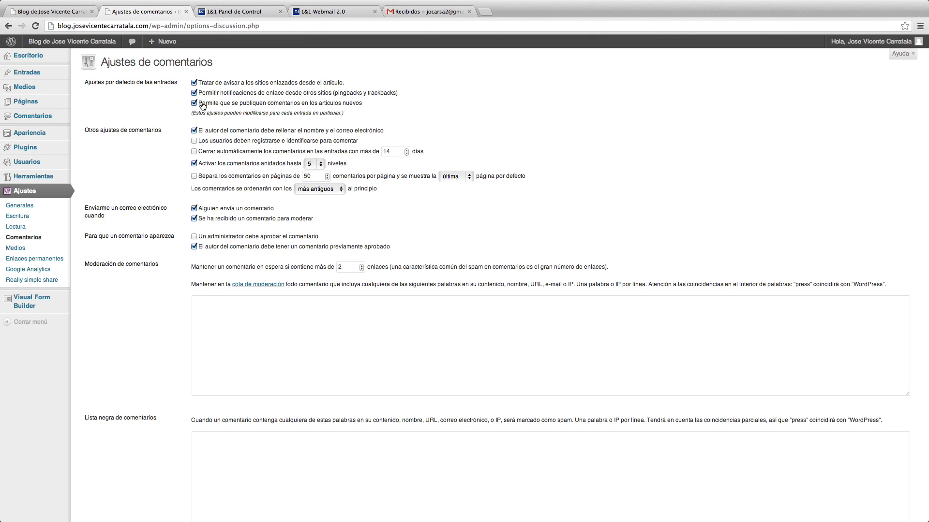
{"action": "scroll", "coordinate": [158, 103], "scroll_direction": "down", "scroll_amount": 1}
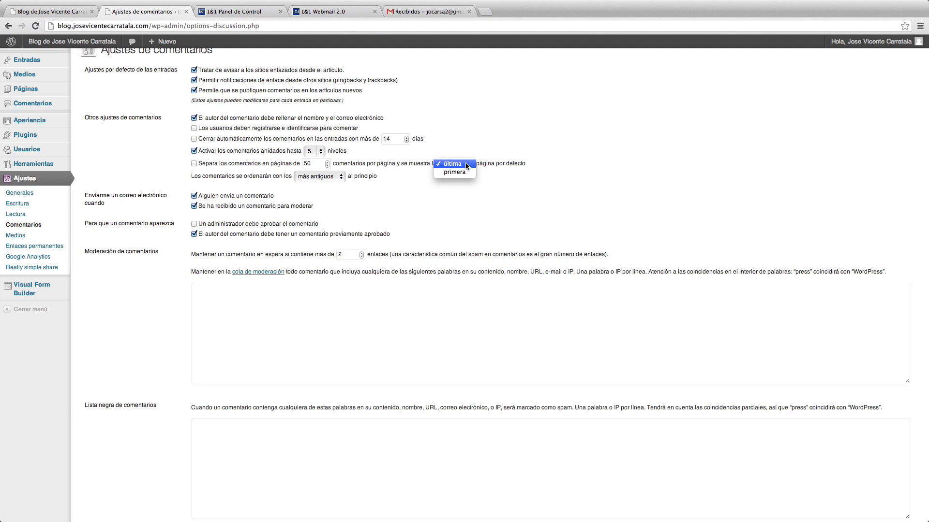
{"action": "left_click", "coordinate": [451, 167]}
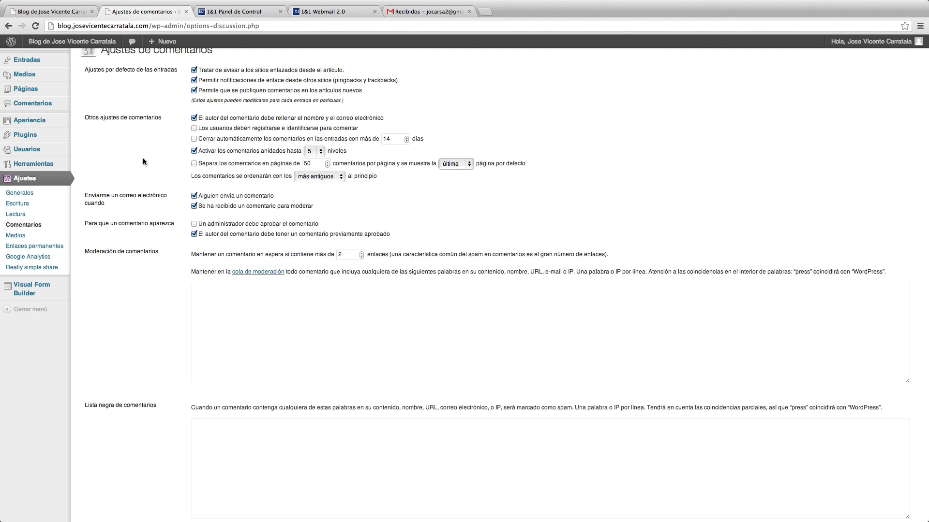
{"action": "scroll", "coordinate": [138, 156], "scroll_direction": "down", "scroll_amount": 1}
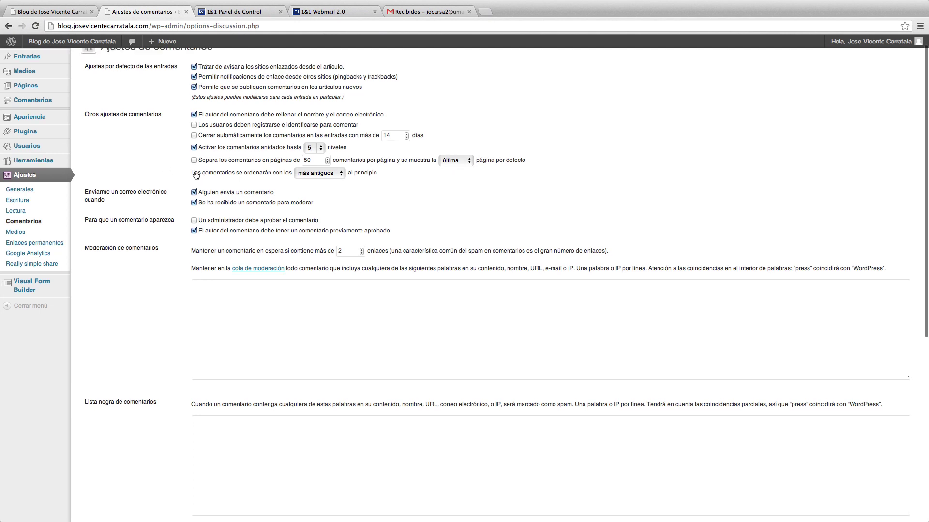
{"action": "left_click", "coordinate": [337, 172]}
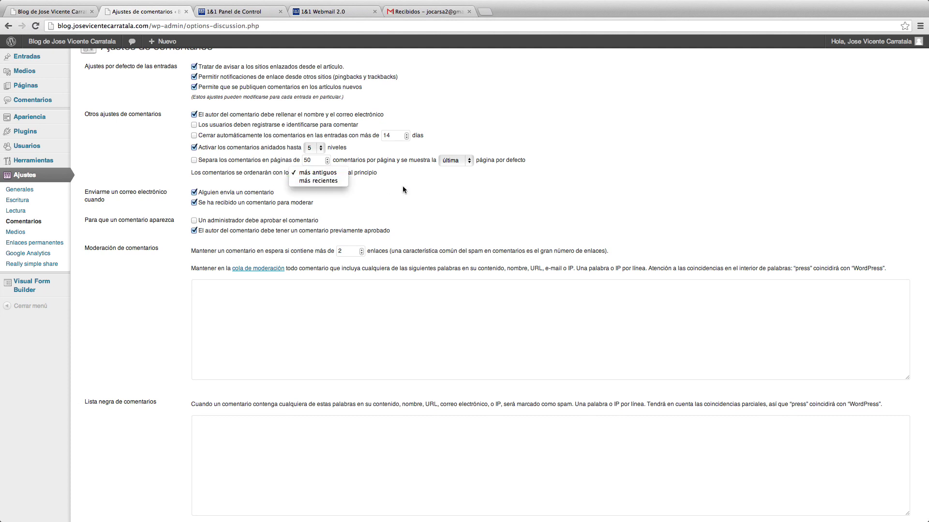
{"action": "left_click", "coordinate": [329, 181]}
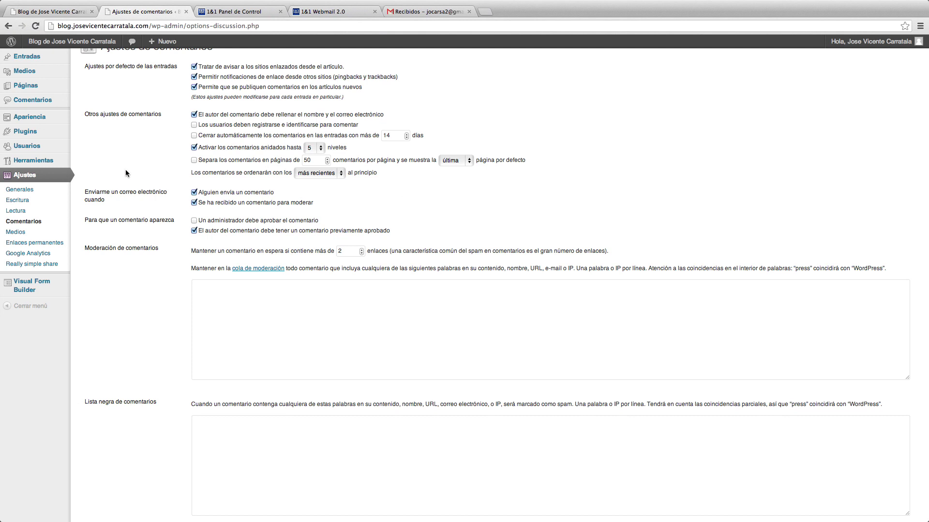
{"action": "scroll", "coordinate": [126, 173], "scroll_direction": "down", "scroll_amount": 3}
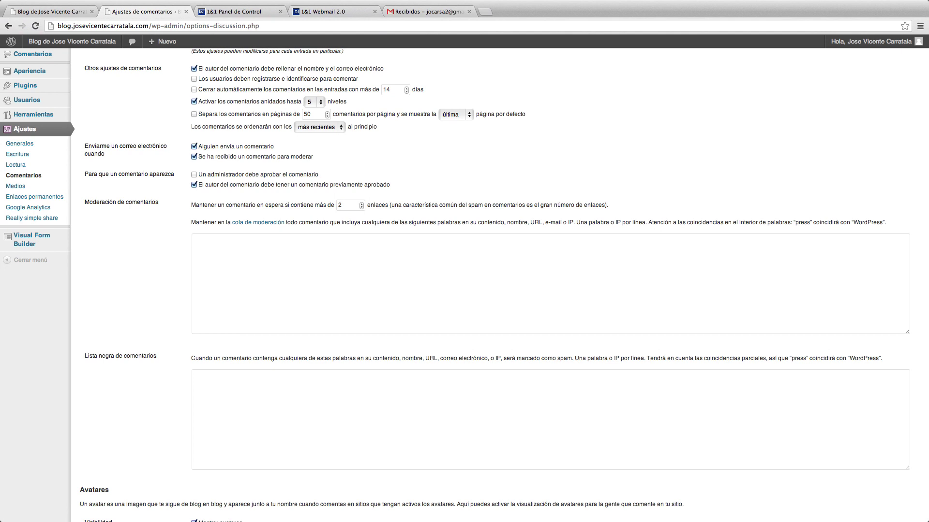
{"action": "left_click", "coordinate": [193, 174]}
Enter viagra, cialis, vuitton, prada, cheap and bag, one per line, as the words that hold comments for moderation
{"action": "scroll", "coordinate": [156, 214], "scroll_direction": "down", "scroll_amount": 2}
{"action": "scroll", "coordinate": [199, 174], "scroll_direction": "down", "scroll_amount": 1}
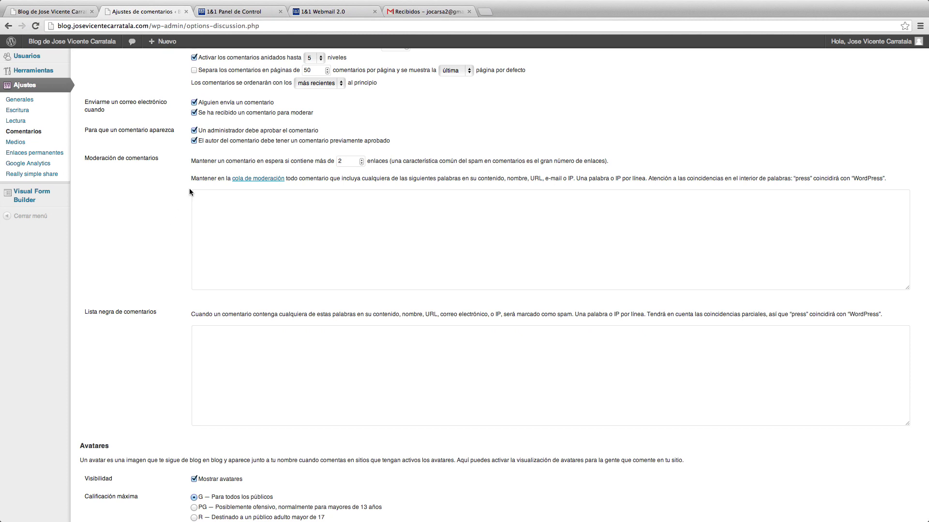
{"action": "scroll", "coordinate": [182, 204], "scroll_direction": "down", "scroll_amount": 5}
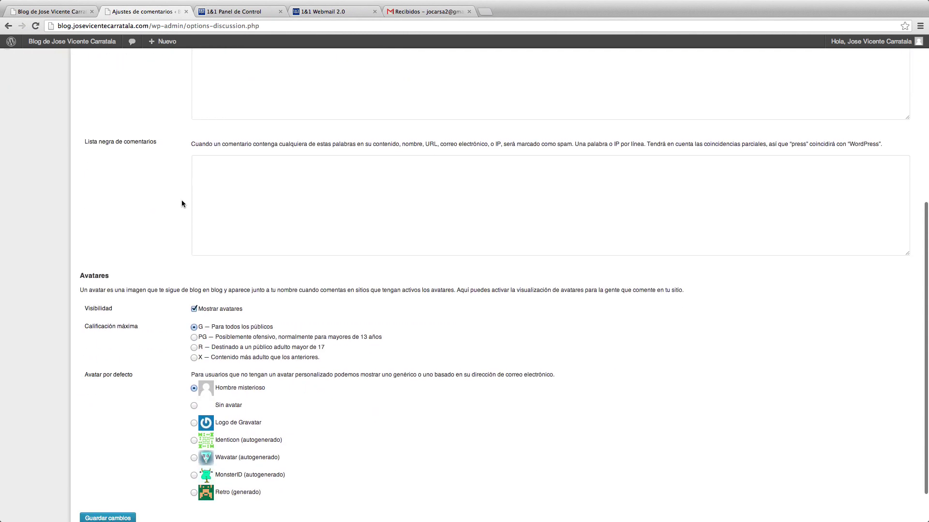
{"action": "scroll", "coordinate": [182, 205], "scroll_direction": "up", "scroll_amount": 2}
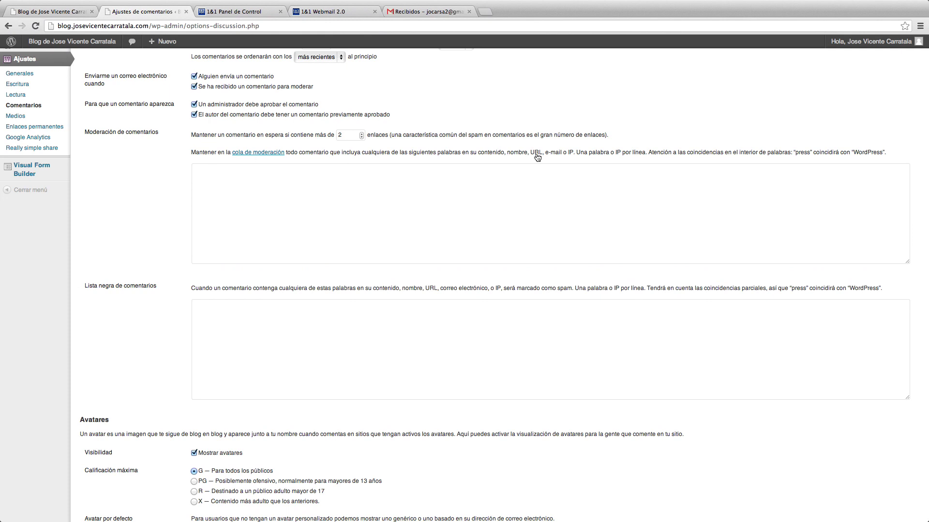
{"action": "left_click", "coordinate": [417, 183]}
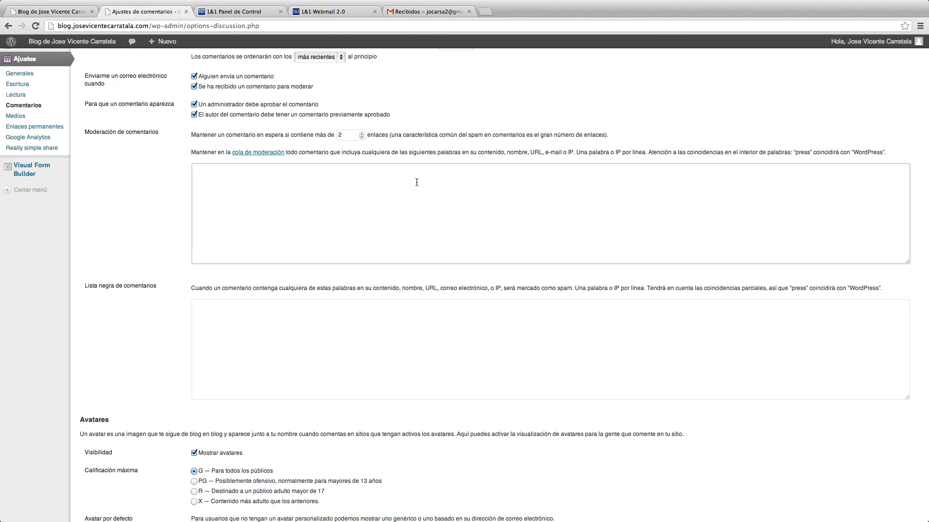
{"action": "type", "text": "viagra "}
{"action": "type", "text": "cialis"}
{"action": "key", "text": "Return"}
{"action": "type", "text": "vuitton"}
{"action": "key", "text": "Return"}
{"action": "type", "text": "prada"}
{"action": "key", "text": "Return"}
{"action": "type", "text": "cheap"}
{"action": "key", "text": "Return"}
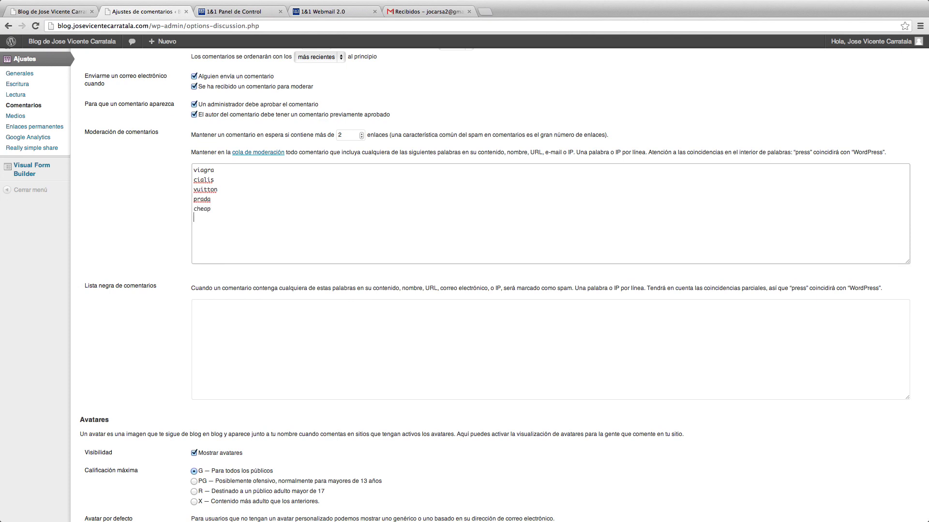
{"action": "type", "text": "bag"}
Copy the whole moderation word list into the comment blacklist
{"action": "left_click_drag", "start_coordinate": [205, 220], "coordinate": [181, 169]}
{"action": "key", "text": "super+c"}
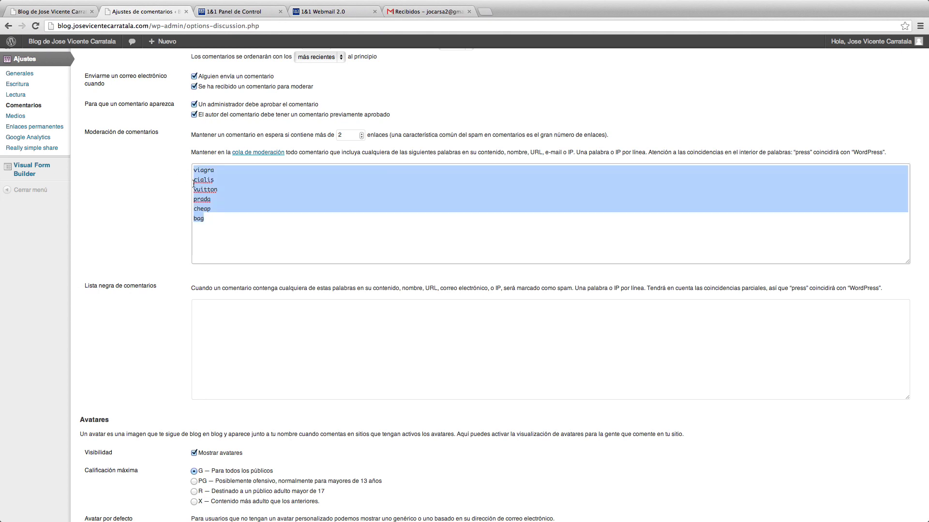
{"action": "left_click", "coordinate": [230, 317]}
{"action": "key", "text": "super+v"}
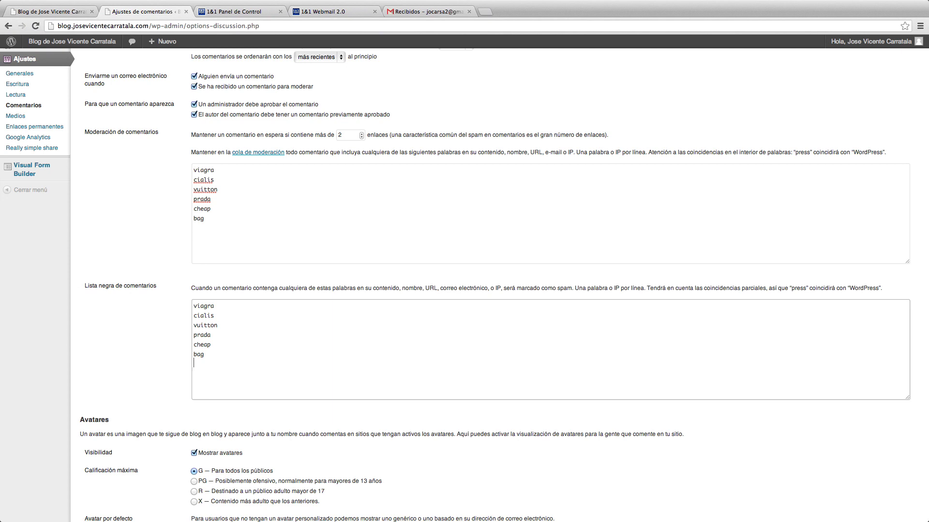
Add the spelling variants v1agra, vIagra and v i a g r a to the comment blacklist, one per line
{"action": "type", "text": "v1agra"}
{"action": "type", "text": "I"}
{"action": "type", "text": "agra "}
{"action": "type", "text": "v i a g "}
{"action": "type", "text": "r a"}
Choose the G (Para todos los públicos) maximum avatar rating and save the comment settings
{"action": "scroll", "coordinate": [119, 362], "scroll_direction": "down", "scroll_amount": 5}
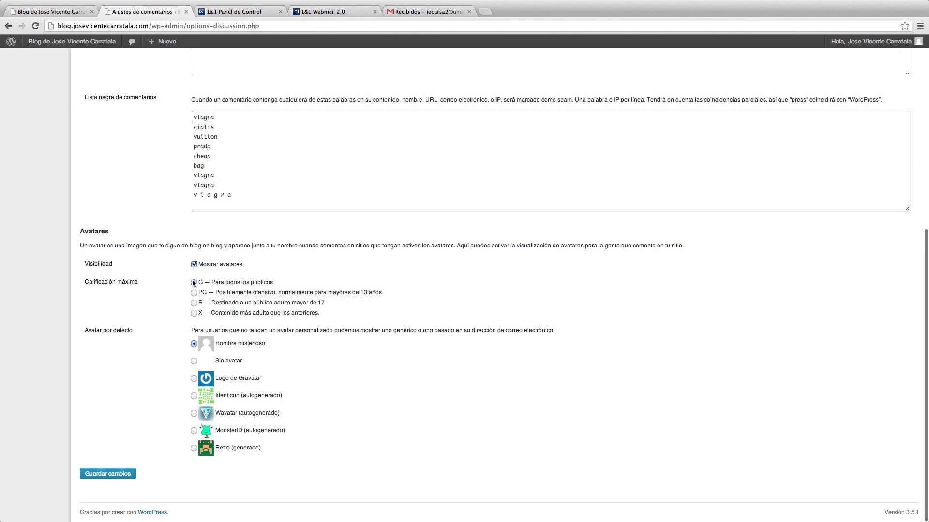
{"action": "left_click", "coordinate": [193, 283]}
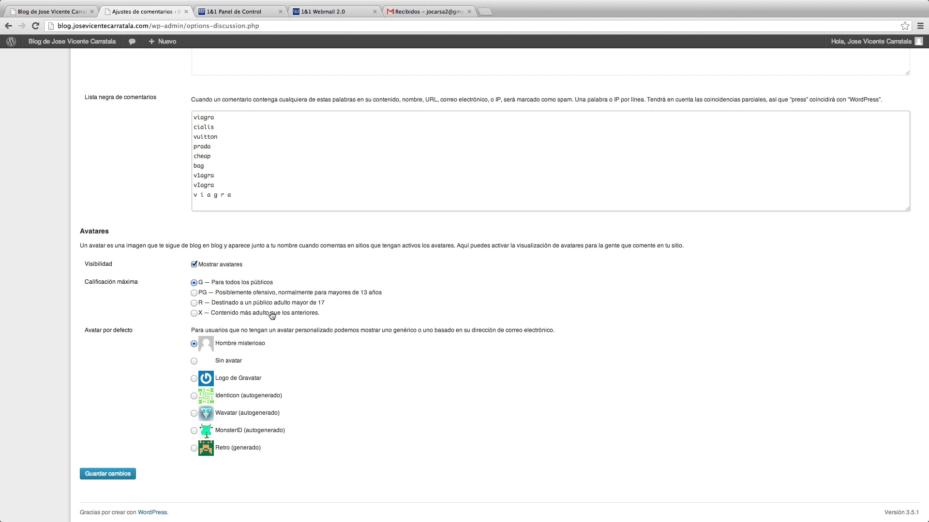
{"action": "left_click", "coordinate": [123, 474]}
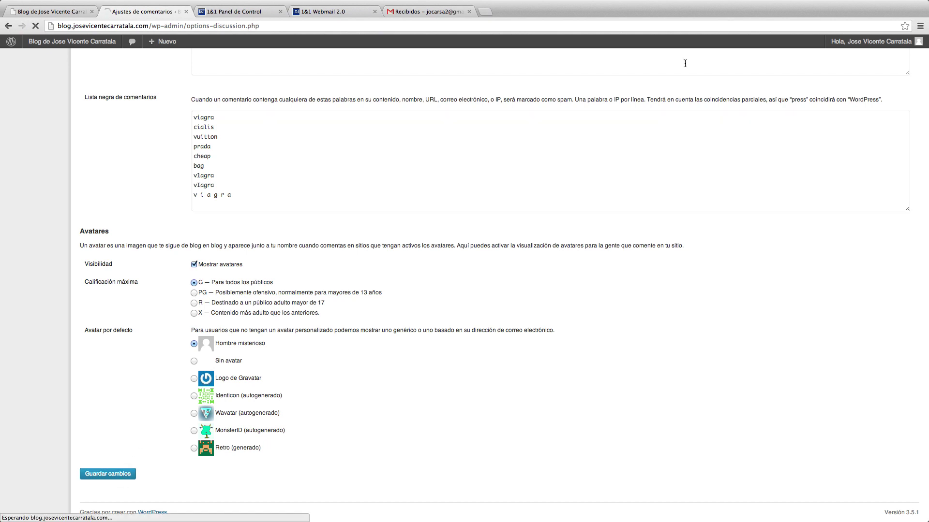